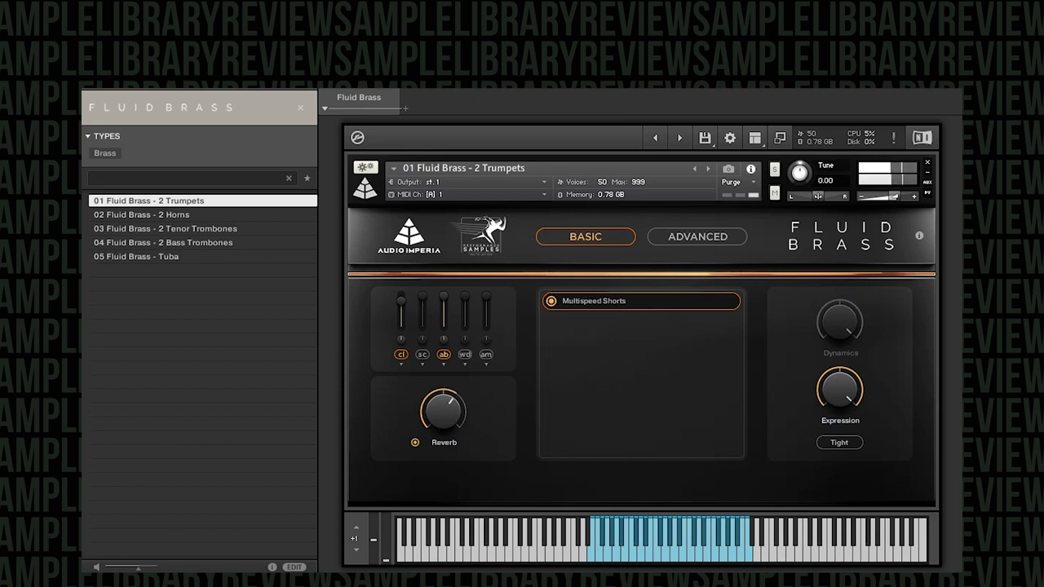
Load the 02 Fluid Brass - 2 Horns patch, then the 03 Fluid Brass - 2 Tenor Trombones patch
double_click(247, 213)
key("Up")
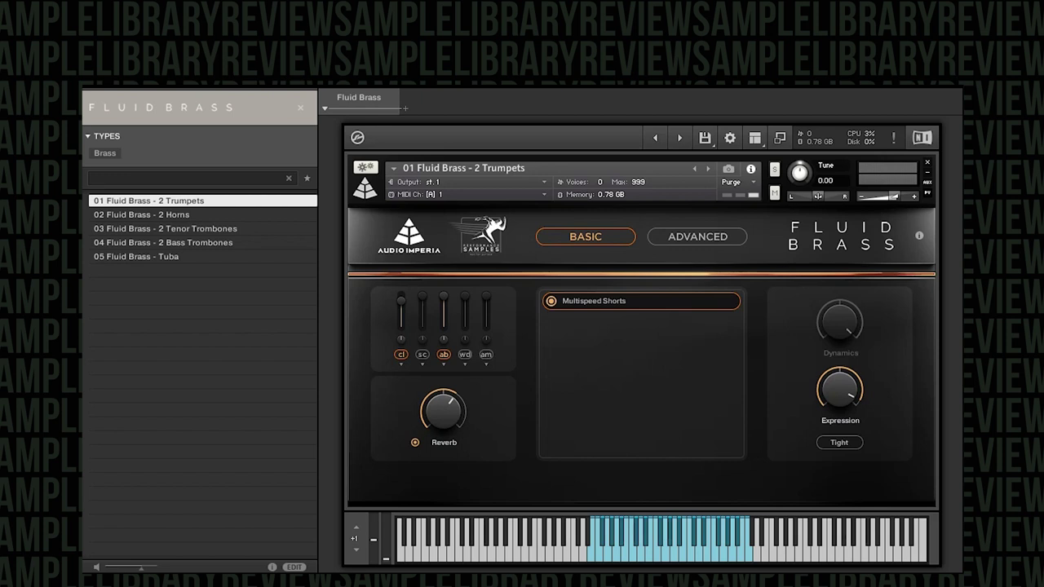
double_click(168, 214)
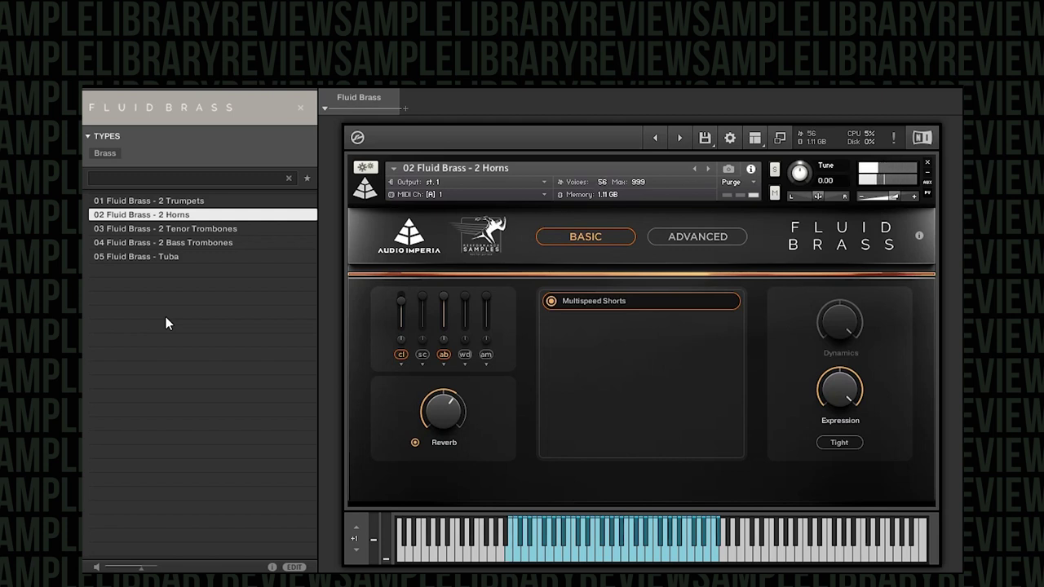
double_click(180, 229)
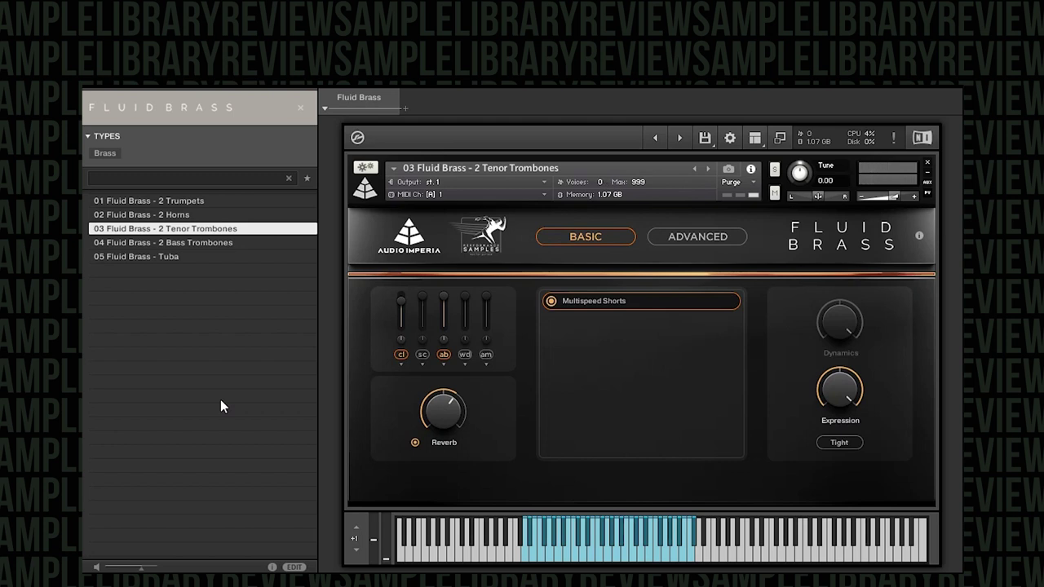
Select the 04 Fluid Brass - 2 Bass Trombones patch in the browser
left_click(231, 244)
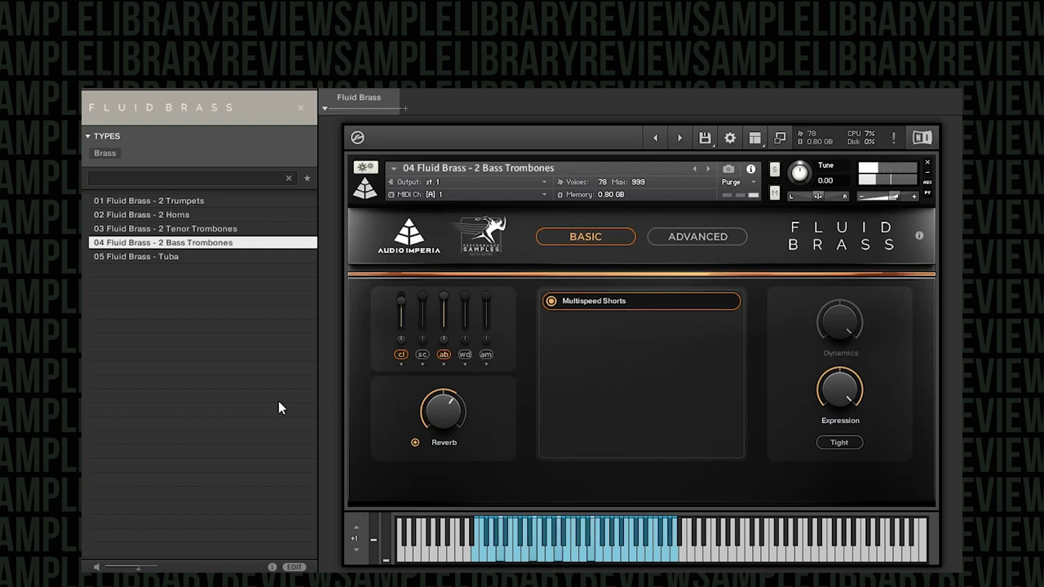
Load the 05 Fluid Brass - Tuba patch in place of the bass trombones
double_click(205, 258)
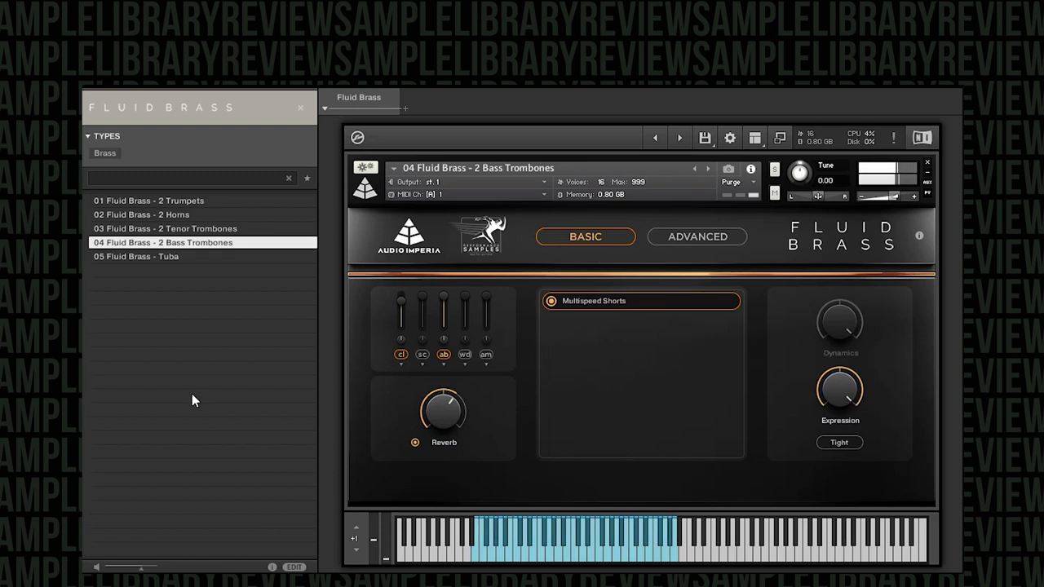
double_click(188, 259)
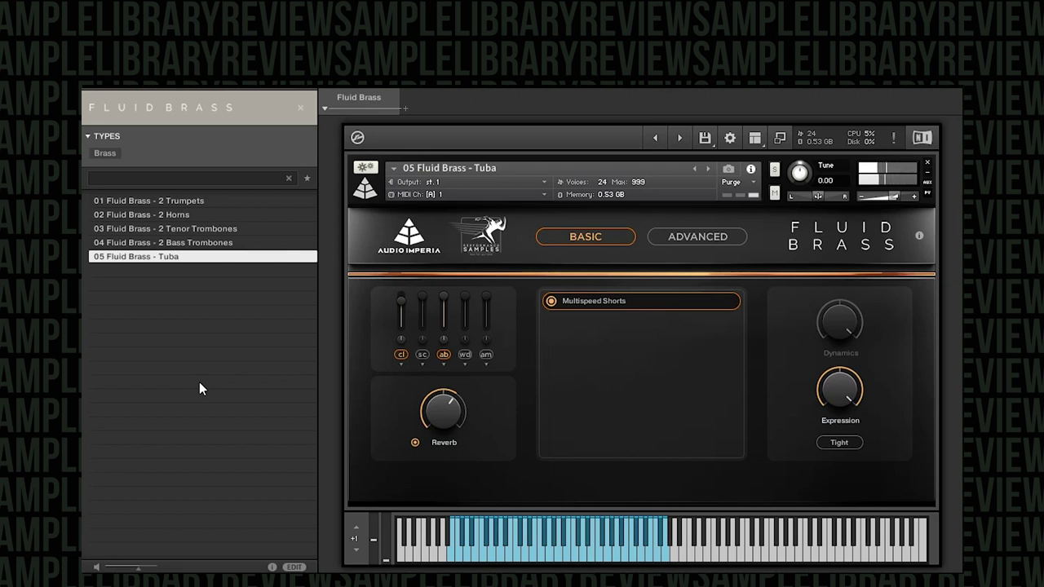
Reload the 01 Fluid Brass - 2 Trumpets patch in place of the tuba
double_click(202, 205)
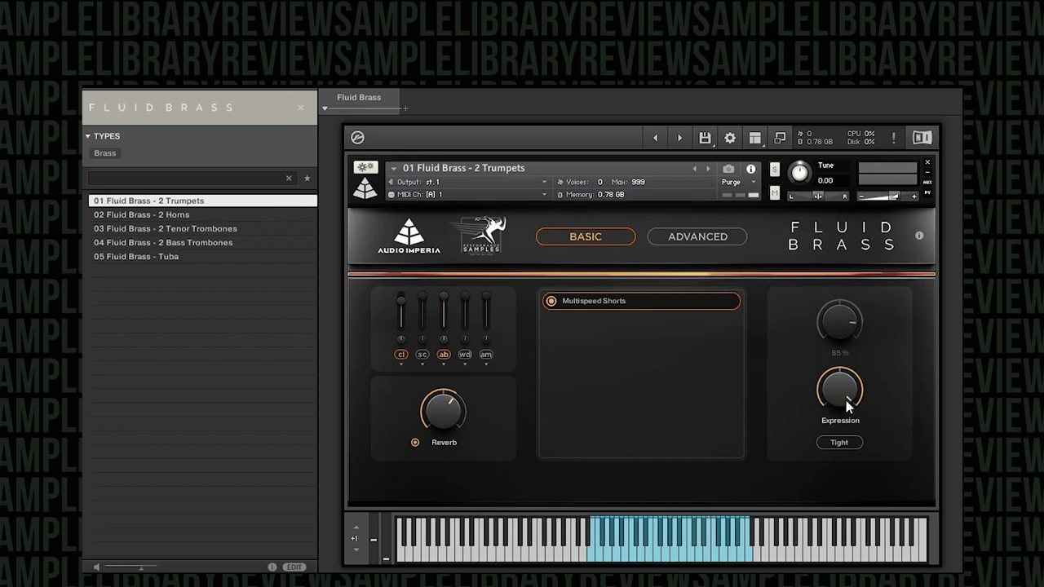
mouse_move(847, 316)
Toggle the sc mic on and off, leaving only cl loaded at about 400 MB
left_click(422, 356)
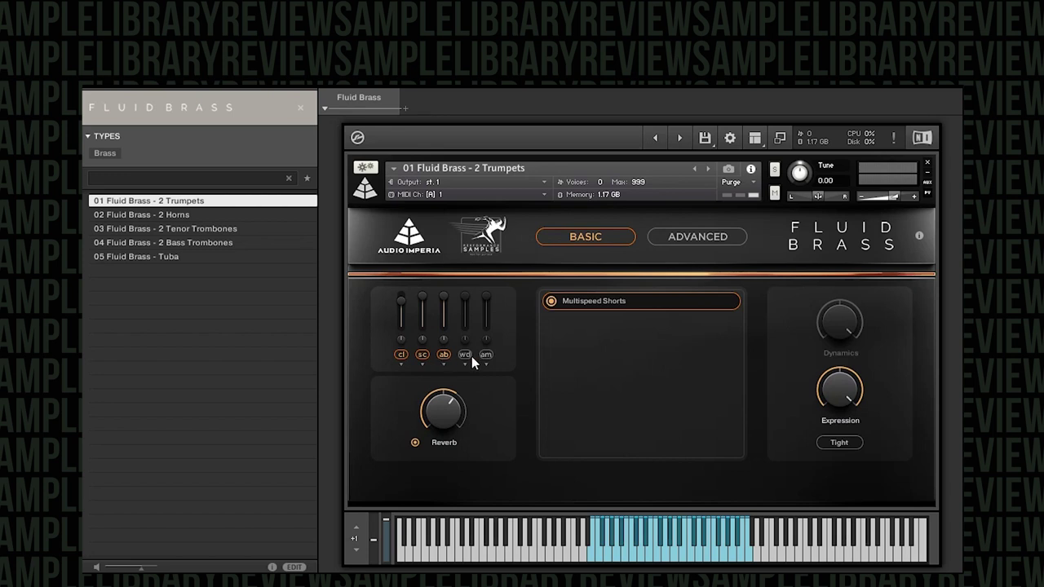
left_click(423, 358)
left_click(422, 355)
left_click(422, 356)
Disable the cl mic position and enable sc on its own, keeping memory near 400 MB
left_click(443, 354)
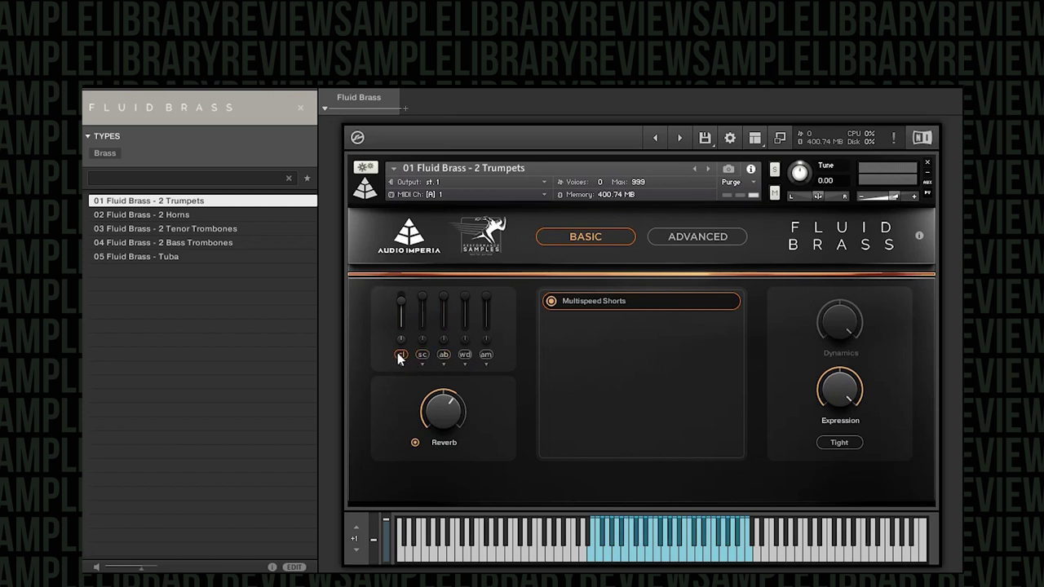
left_click(400, 355)
left_click(424, 354)
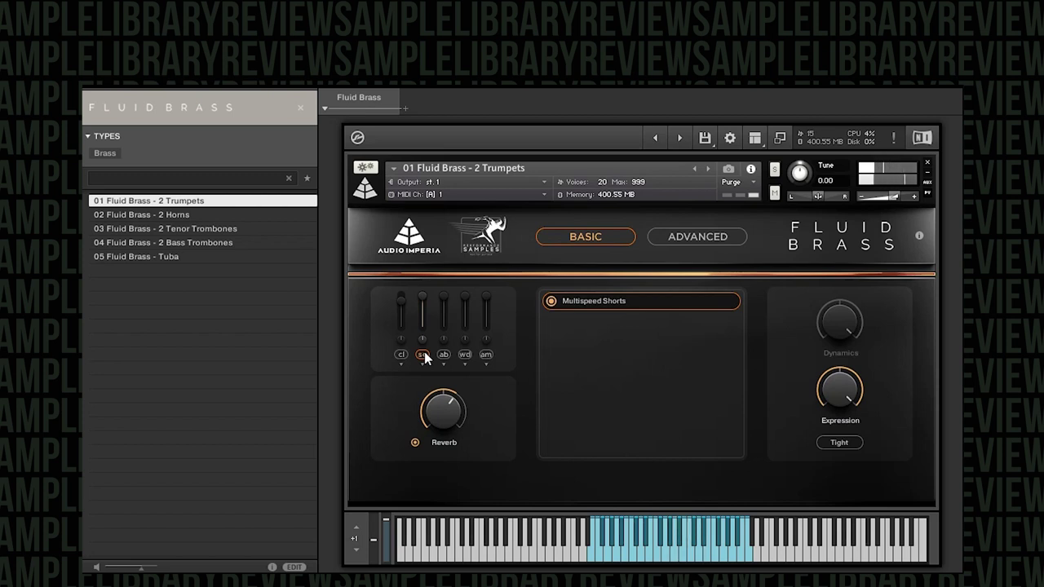
Audition the ab, wd and am mics, then toggle cl, ab, sc and wd on and off
left_click(443, 355)
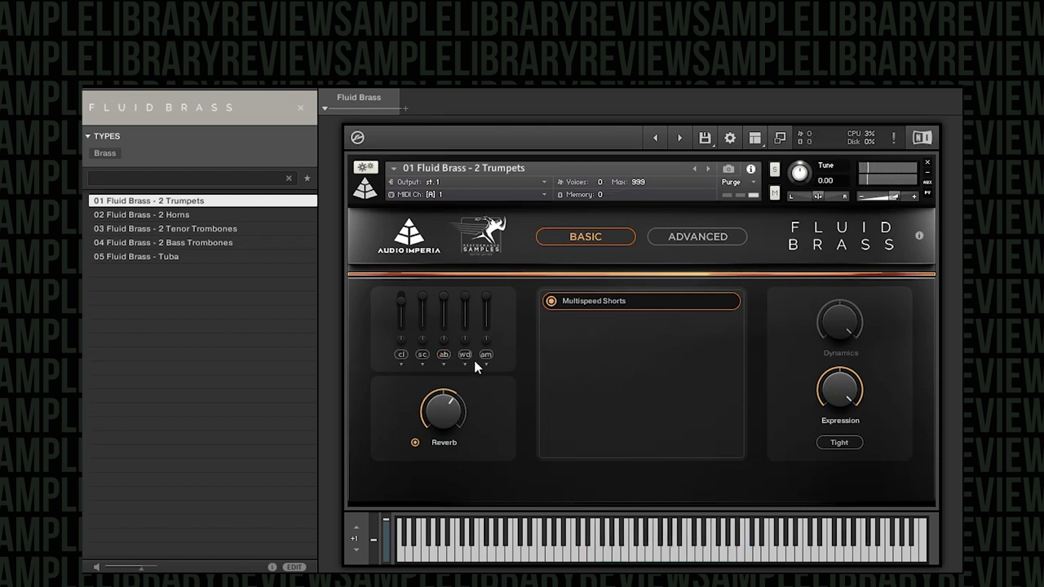
left_click(464, 354)
left_click(485, 358)
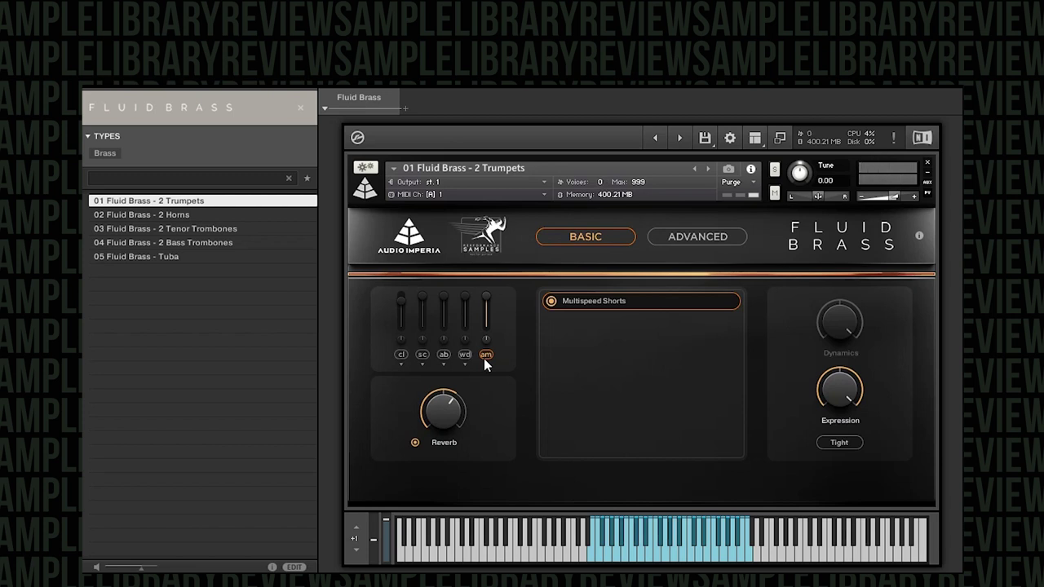
left_click(485, 355)
left_click(400, 354)
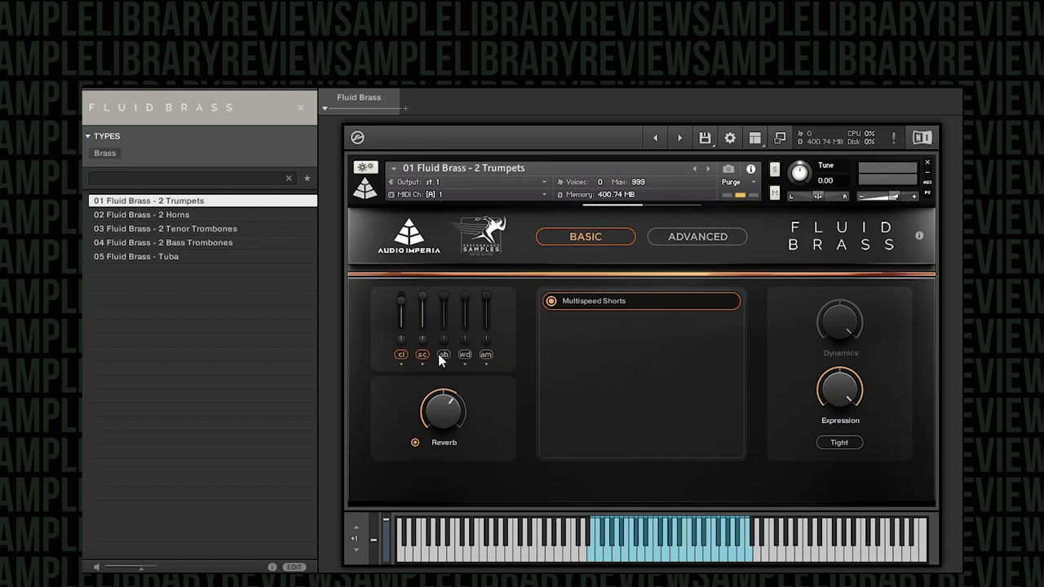
left_click(442, 354)
left_click(422, 354)
left_click(464, 354)
left_click(401, 355)
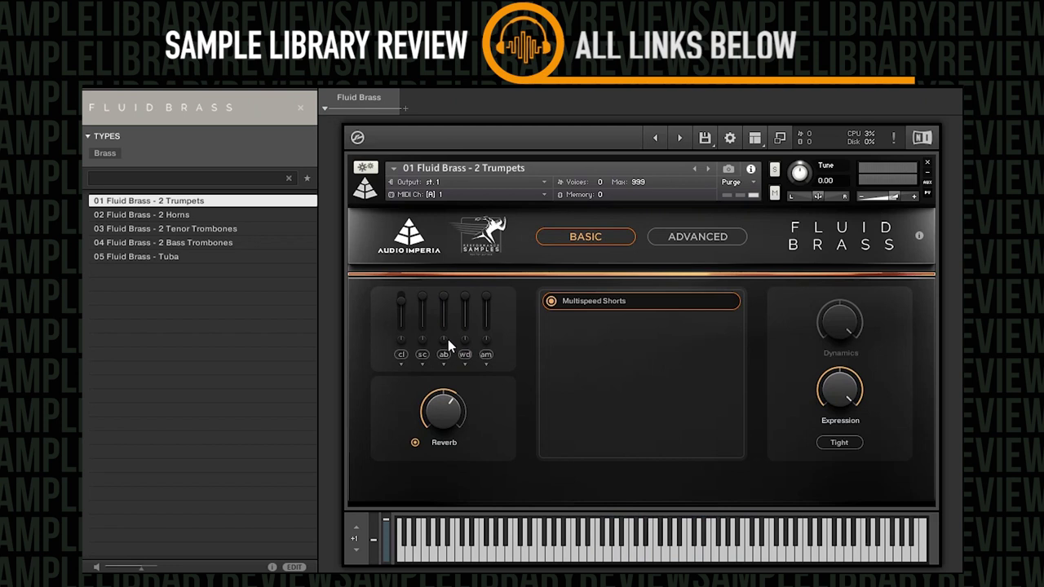
mouse_move(446, 351)
Turn the trumpets' reverb amount down to 0 % and switch the reverb off
left_click(715, 238)
left_click(601, 239)
left_click_drag(453, 454, 449, 490)
left_click_drag(419, 420, 454, 489)
left_click(416, 443)
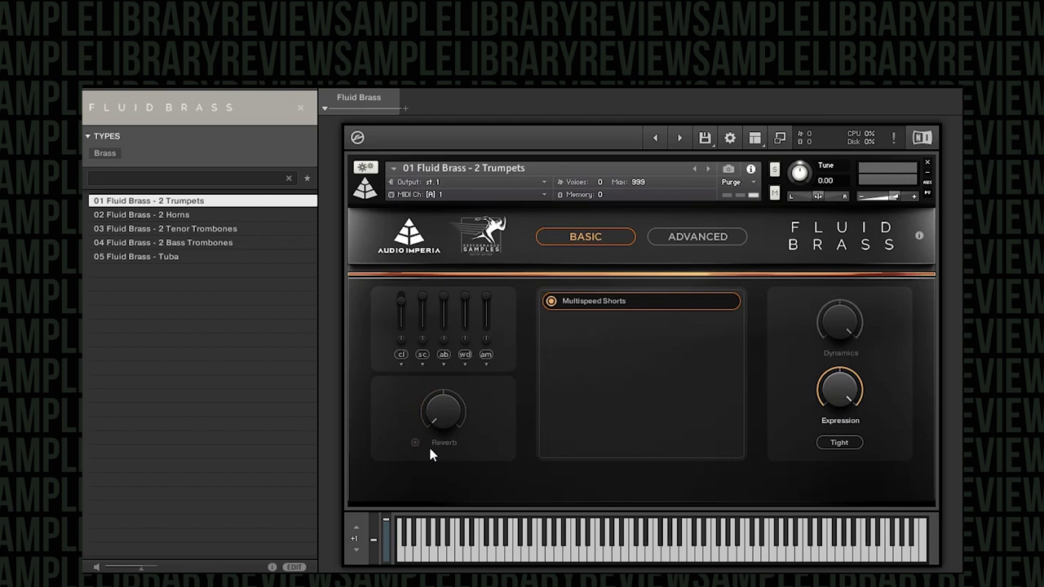
Compare cl, ab and sc mic blends, ending with cl and sc enabled at 0.78 GB
left_click(401, 355)
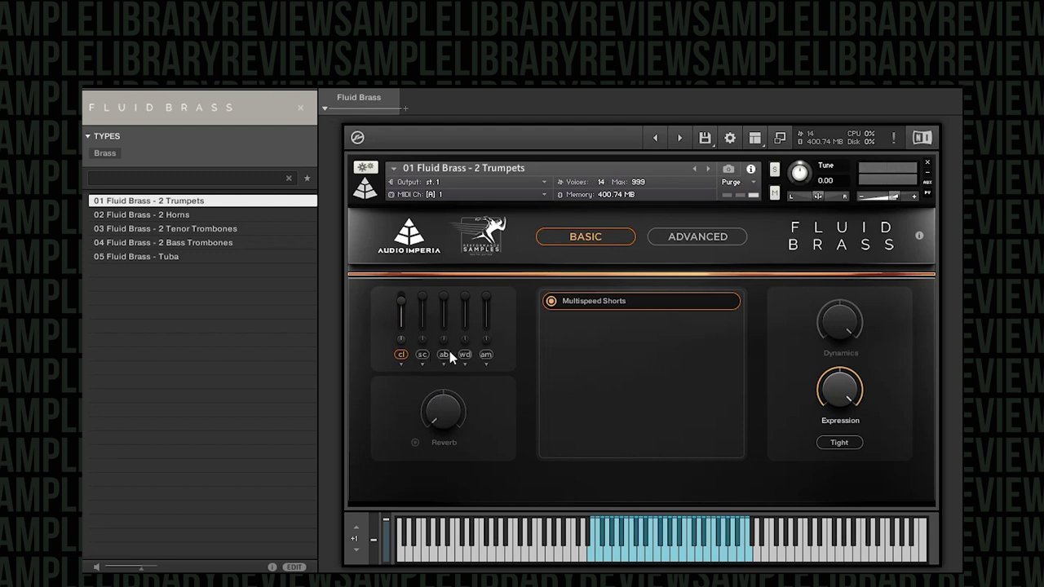
left_click(447, 354)
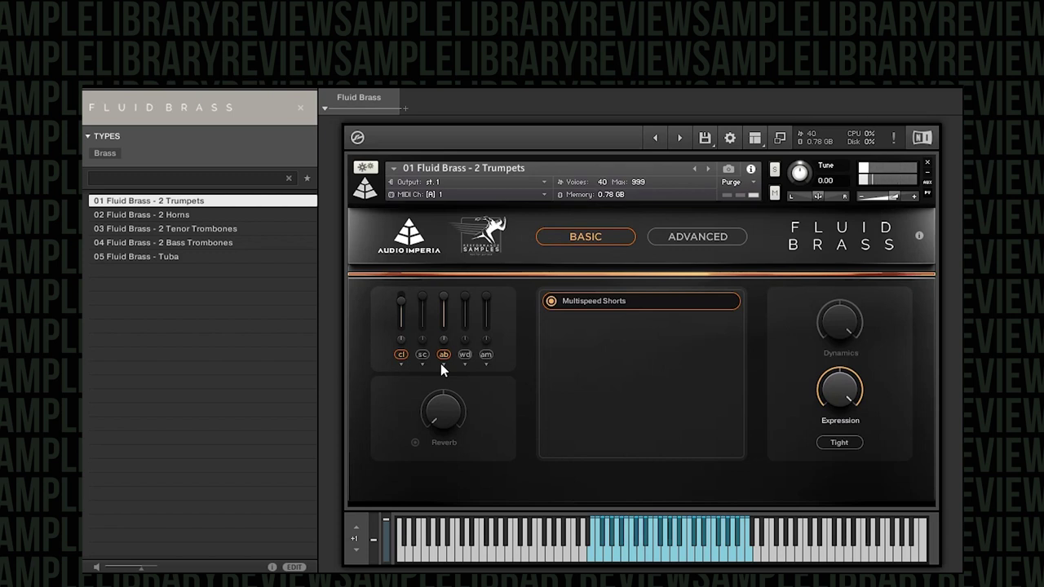
left_click(448, 354)
left_click(424, 355)
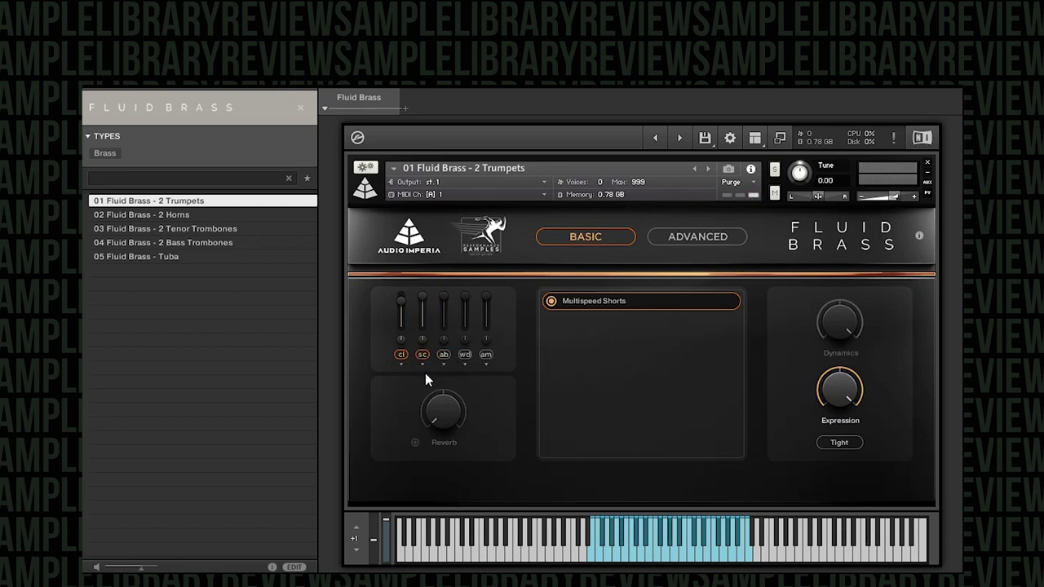
left_click(423, 355)
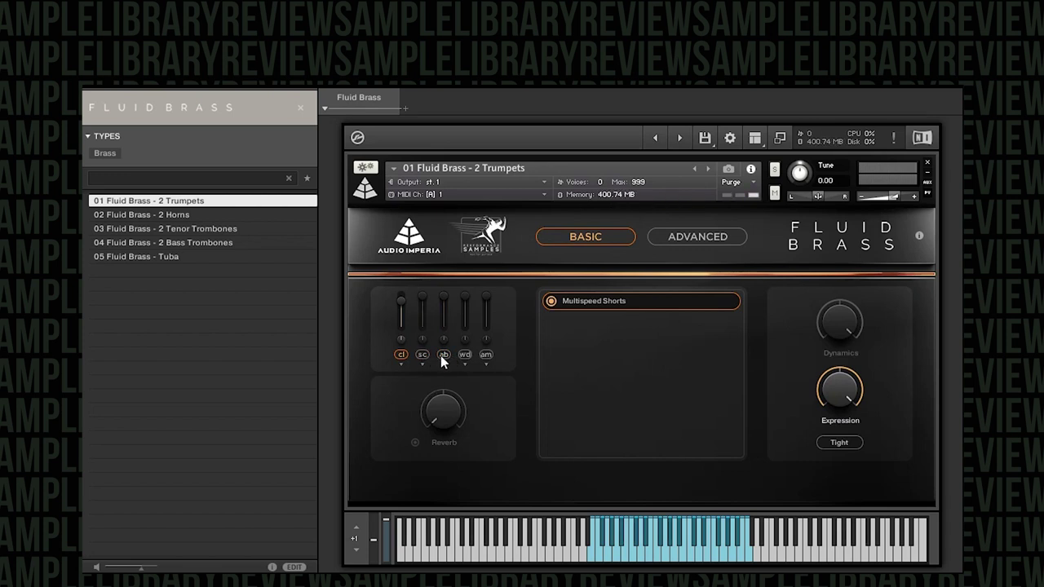
left_click(442, 355)
left_click(444, 356)
left_click(424, 356)
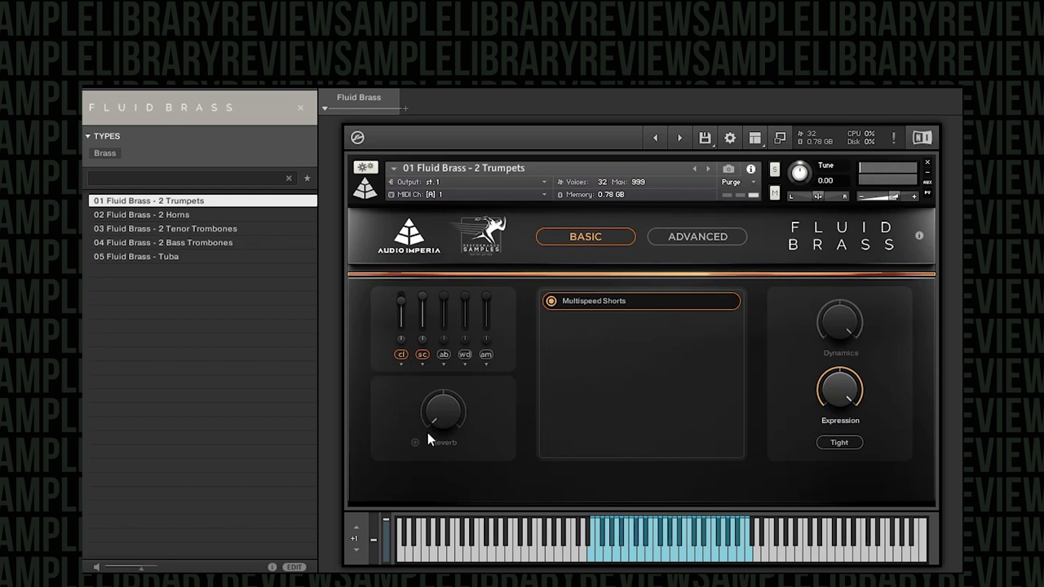
Switch the trumpets' reverb back on at 37 %
left_click(415, 442)
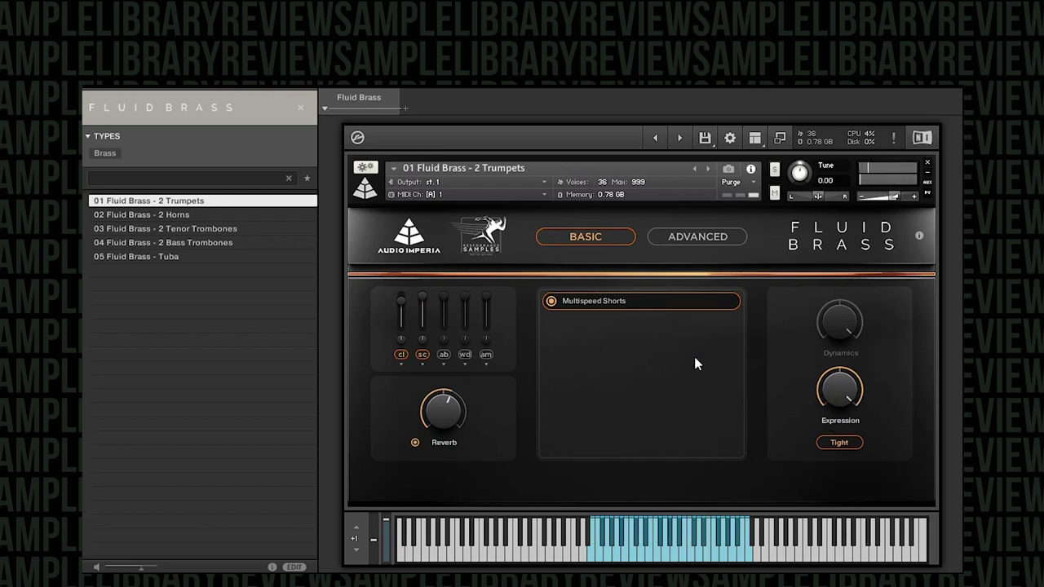
Load the 2 Horns, compare Hall and Room reverb, then load the 2 Tenor Trombones
left_click(230, 216)
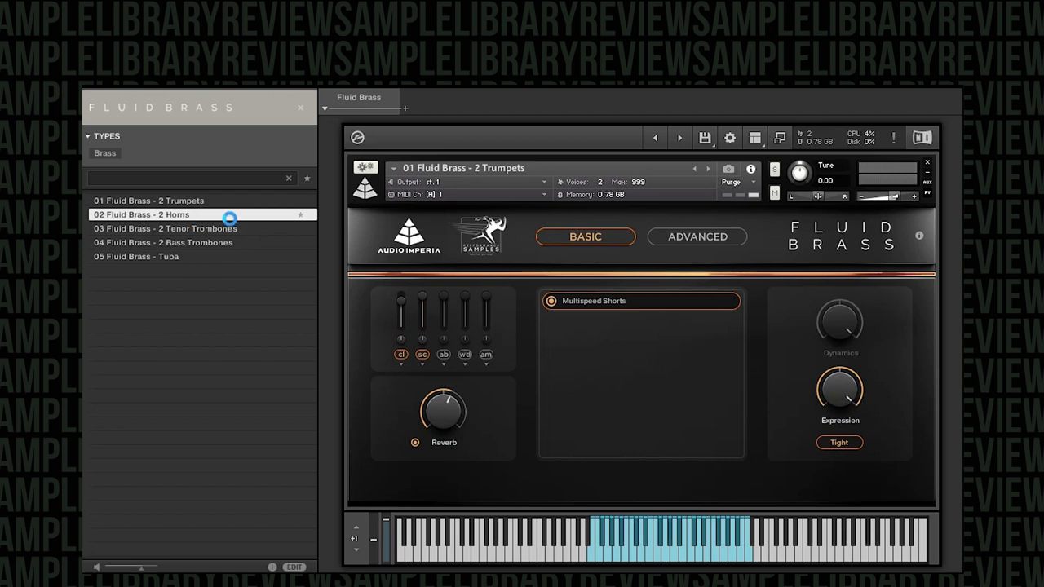
left_click(703, 237)
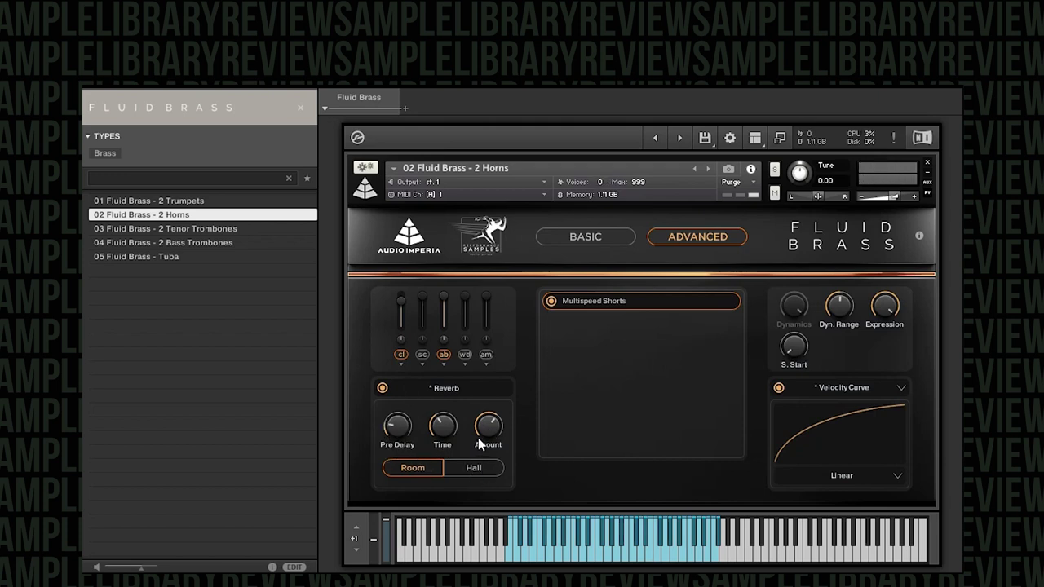
left_click(453, 473)
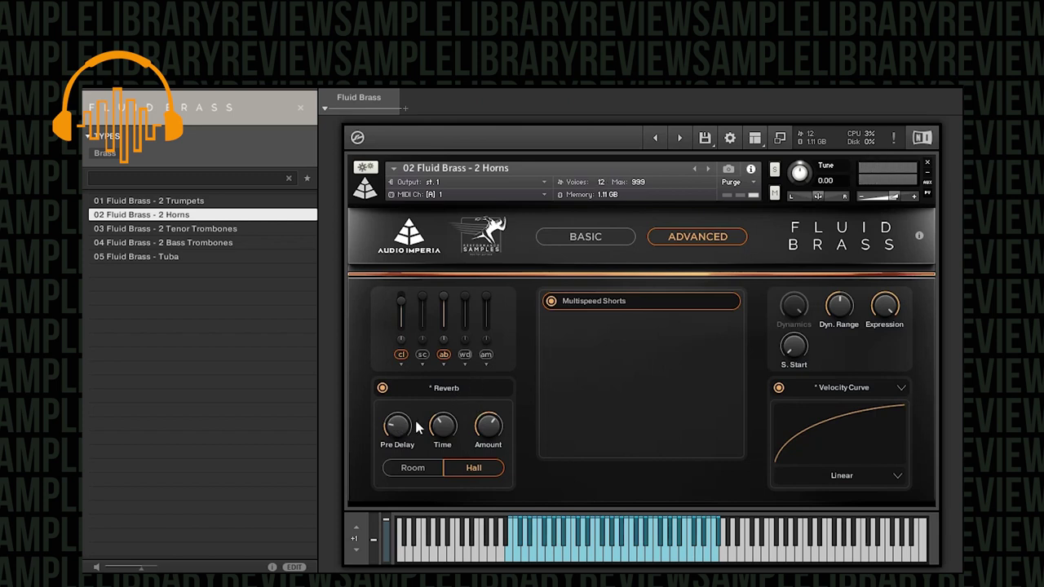
left_click(416, 470)
left_click(471, 467)
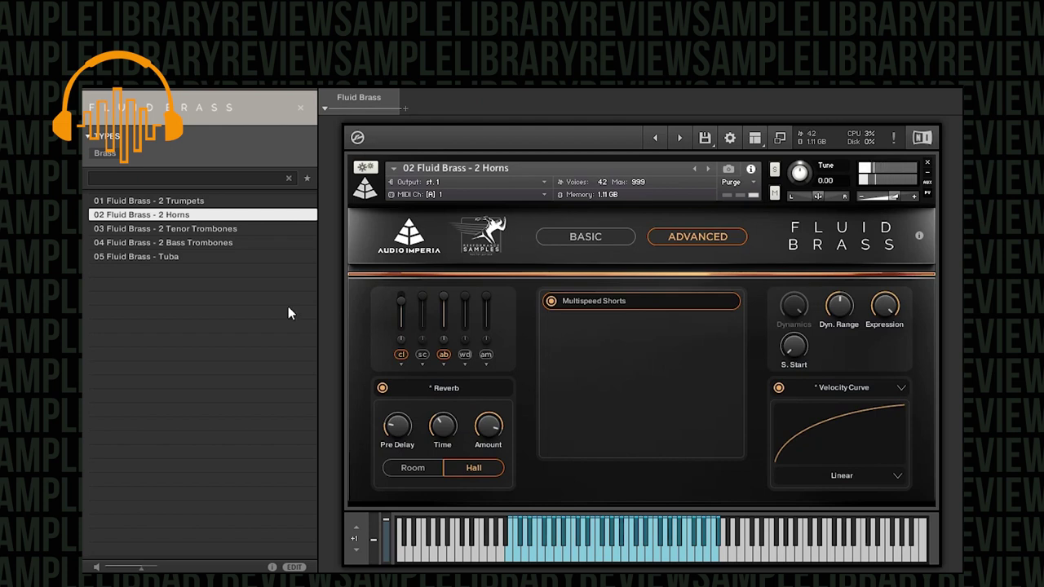
left_click(219, 229)
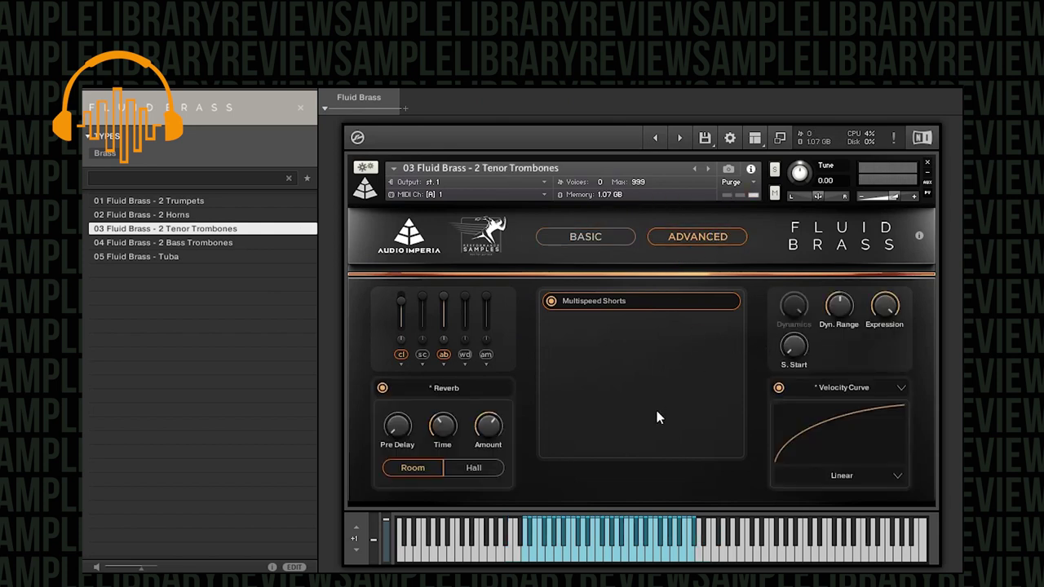
Raise the Tenor Trombones' dynamic range to 100 %, then drop it sharply
left_click(839, 306)
left_click_drag(838, 306, 839, 281)
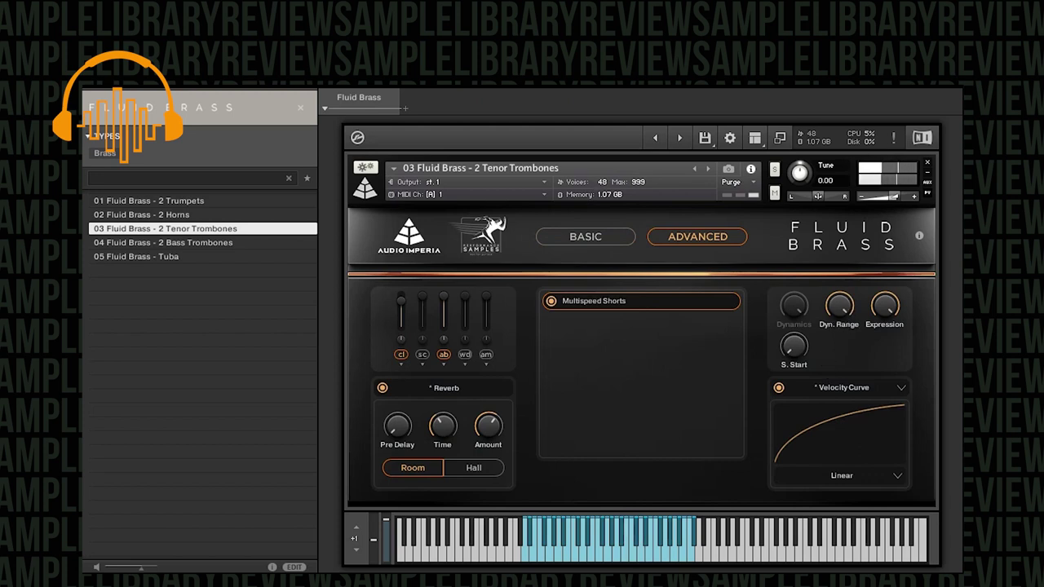
left_click_drag(842, 317, 841, 383)
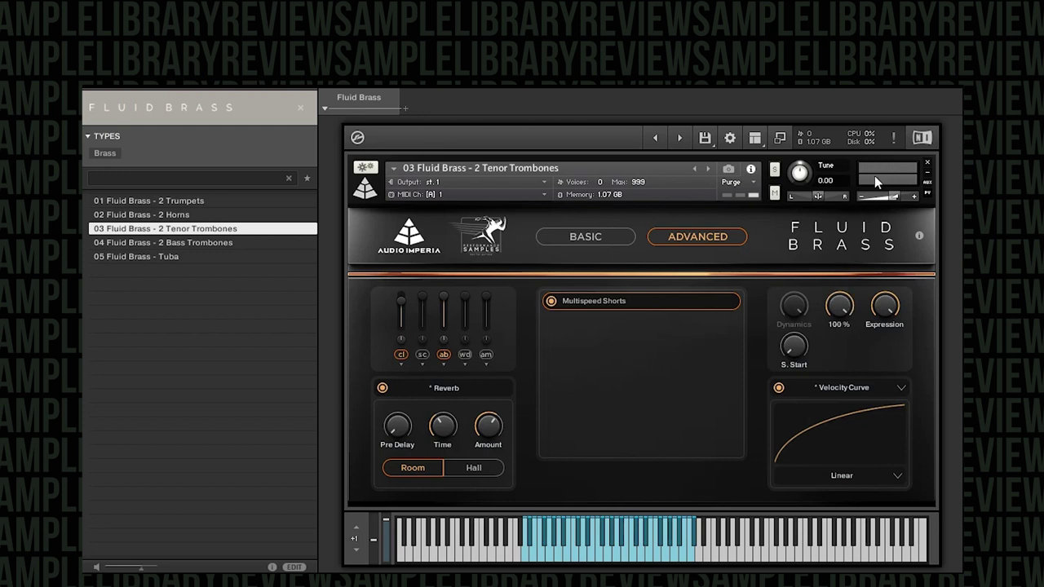
Lower the dynamic range to 51 % and move the sample start to -100 ms
left_click_drag(838, 344, 837, 408)
mouse_move(797, 358)
left_mouse_down()
mouse_move(804, 285)
mouse_move(796, 361)
left_mouse_up()
left_click_drag(791, 344, 791, 359)
left_click_drag(794, 320, 795, 439)
Keep the Velocity Curve view and bend the Linear curve into a convex shape
left_click(795, 388)
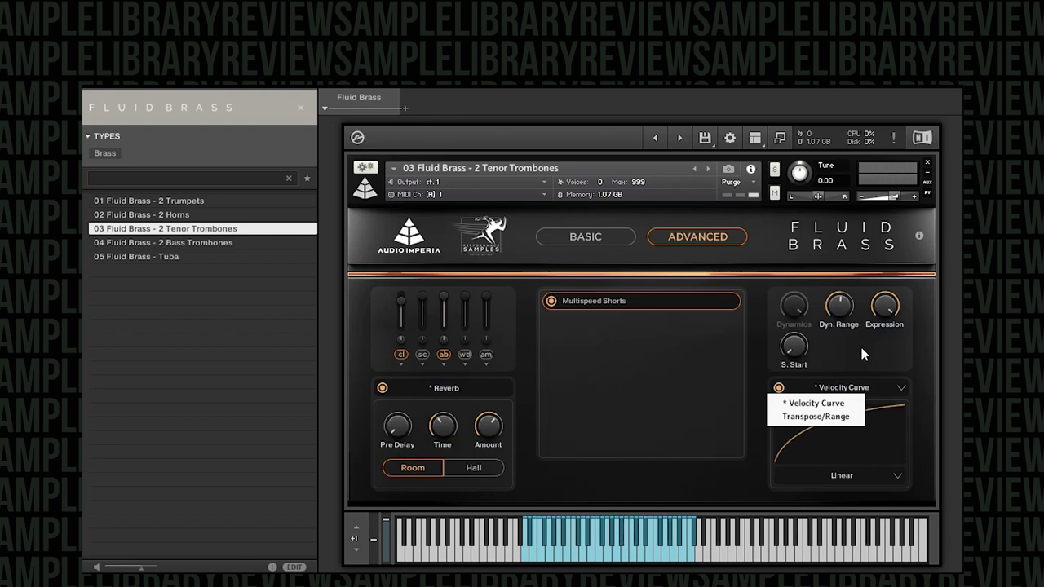
left_click(815, 403)
left_click_drag(845, 441, 887, 487)
Switch the curve type to Shelf and soften it into a gentle S-curve
left_click(895, 475)
left_click(811, 506)
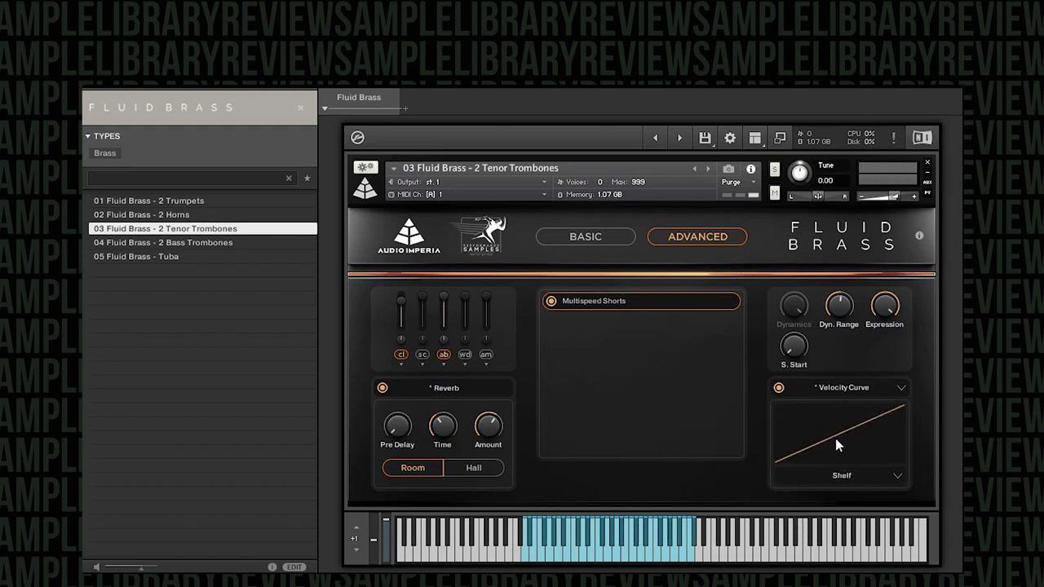
left_click_drag(829, 433, 809, 370)
left_click_drag(844, 428, 843, 453)
left_click(852, 389)
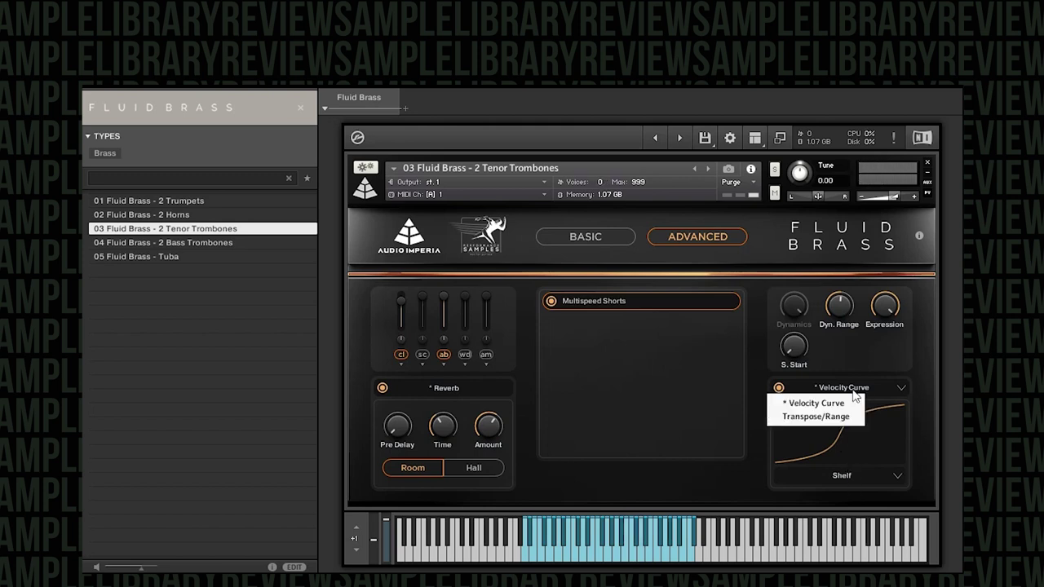
Display Transpose/Range settings: octave and semitone at 0, range D1 to C#4
left_click(805, 417)
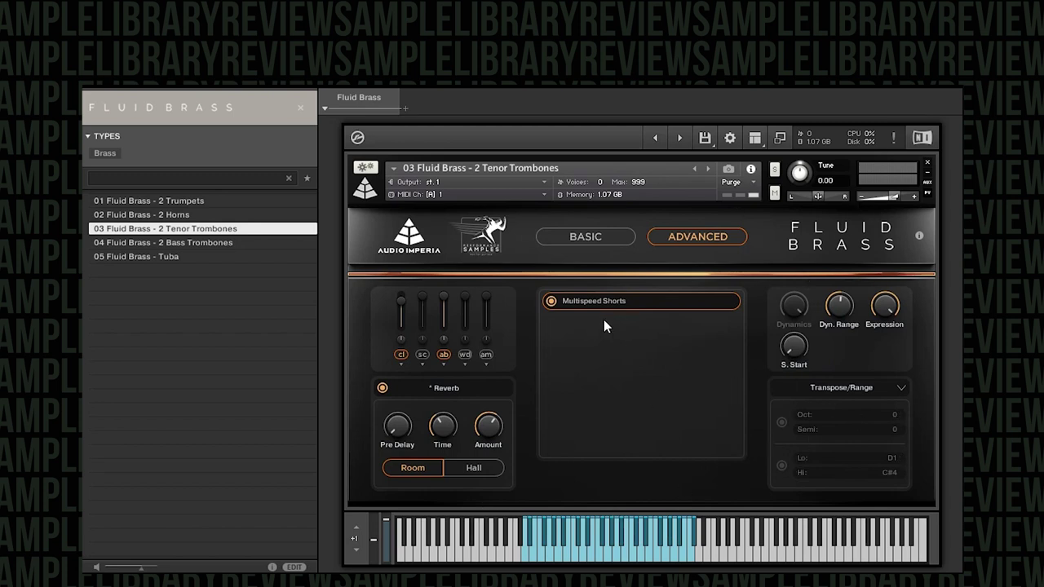
Show the Fluid Brass credits, then return the instrument to its Basic page
left_click(920, 236)
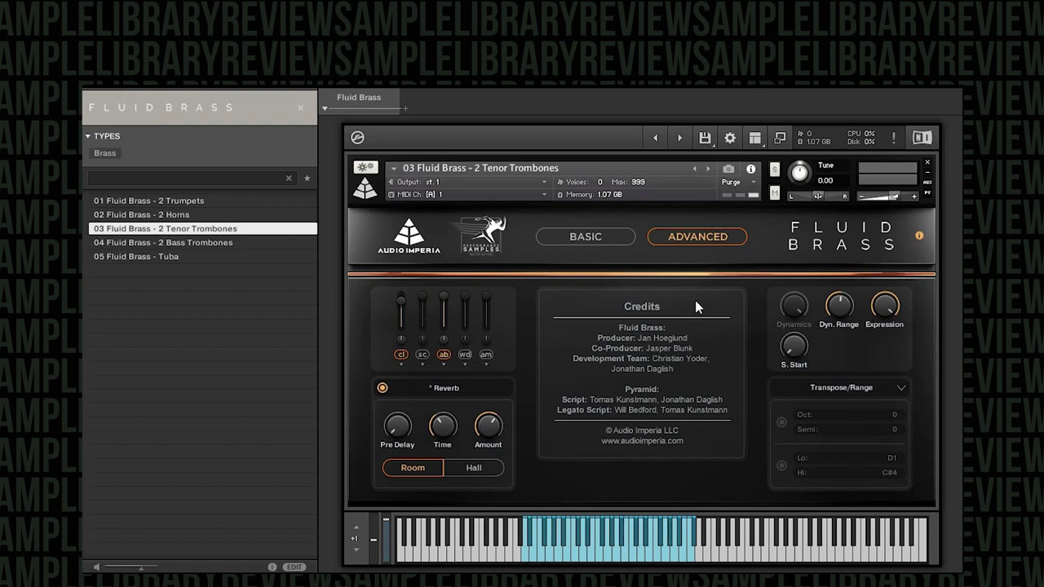
left_click(591, 236)
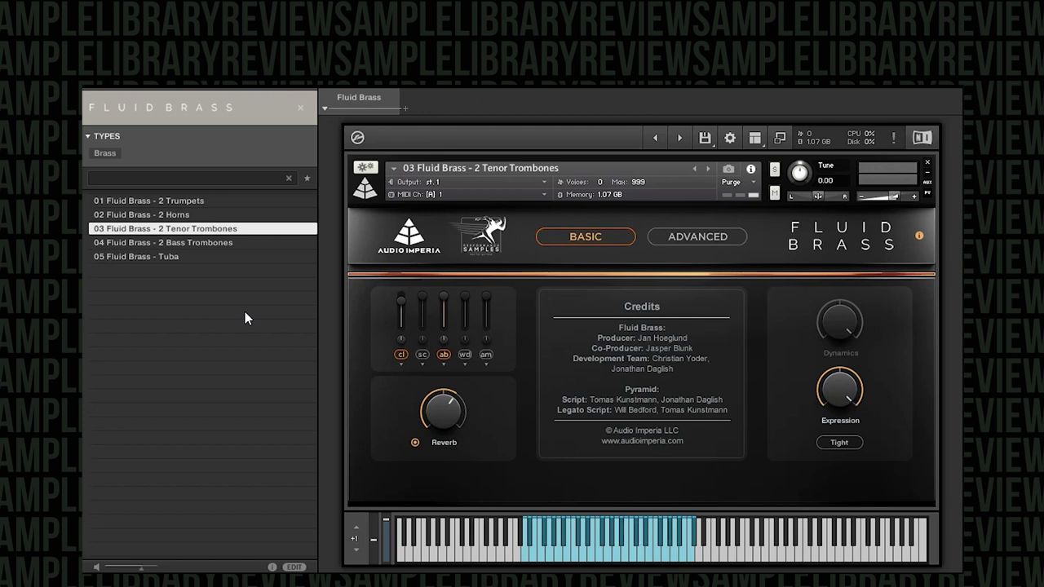
Load '01 Fluid Brass - 2 Trumpets' from the browser list
left_click(202, 201)
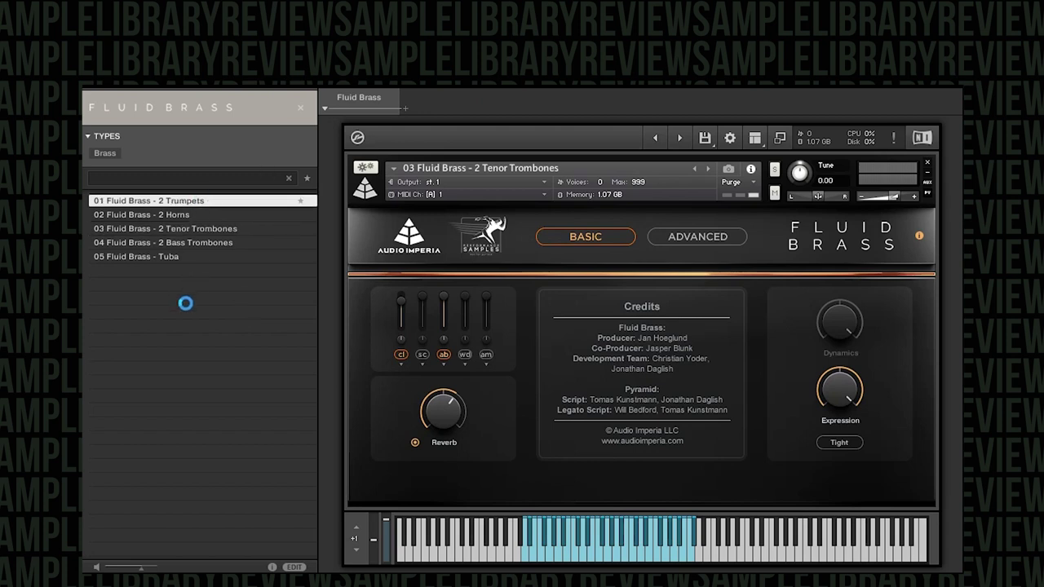